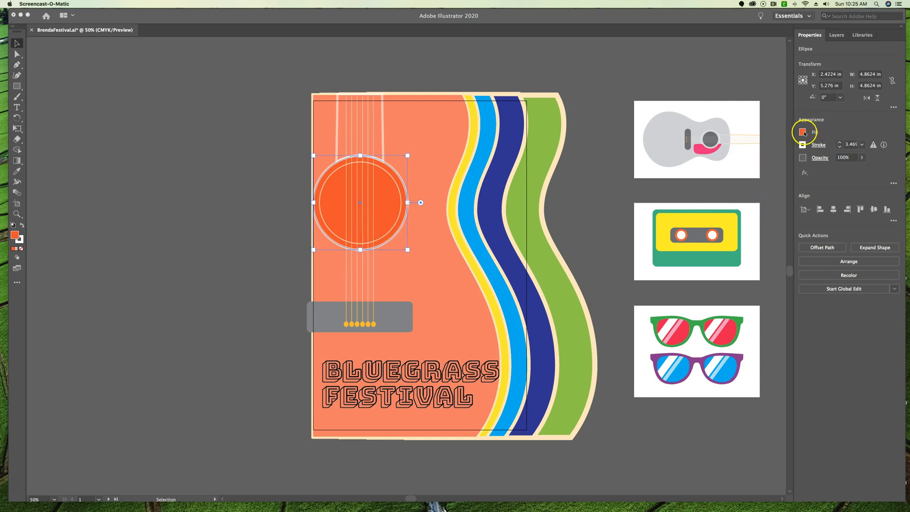
- Duplicate the Dark Orange swatch used as the fill of the selected sound hole circle
{"action": "left_click", "coordinate": [805, 134]}
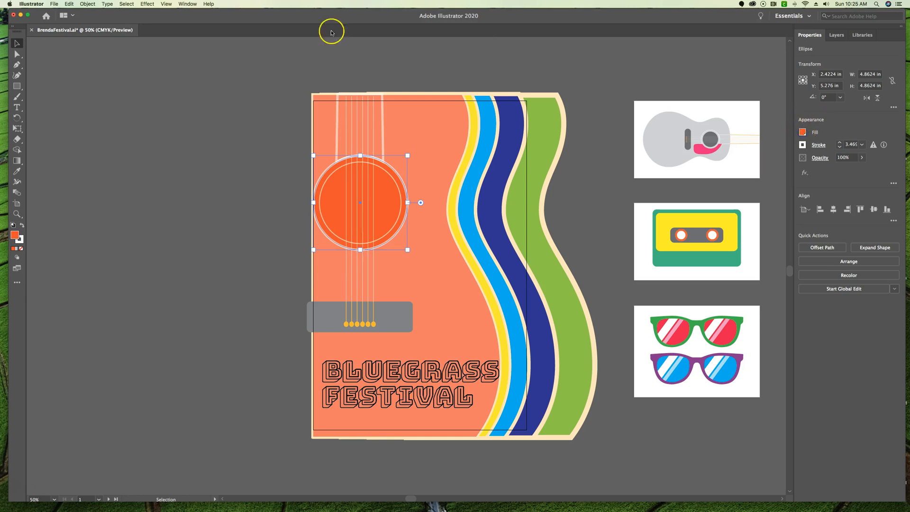
{"action": "left_click", "coordinate": [802, 133]}
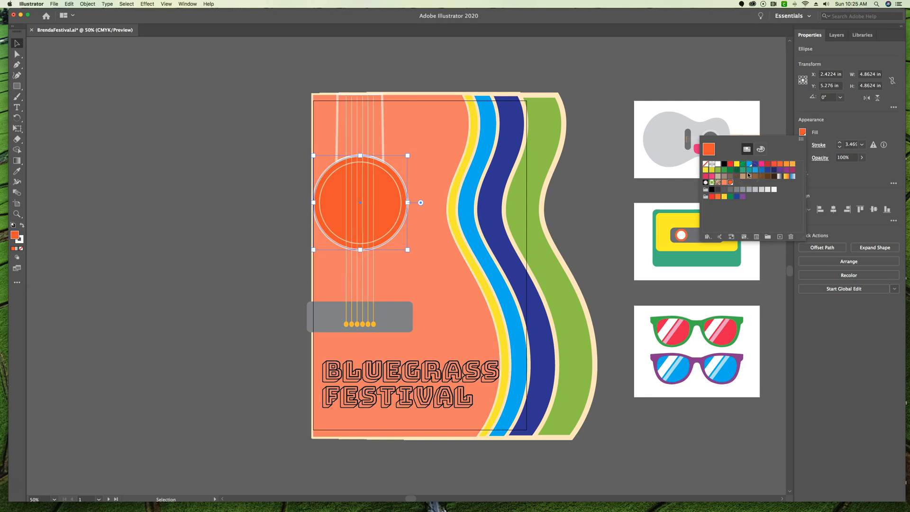
{"action": "left_click", "coordinate": [801, 140]}
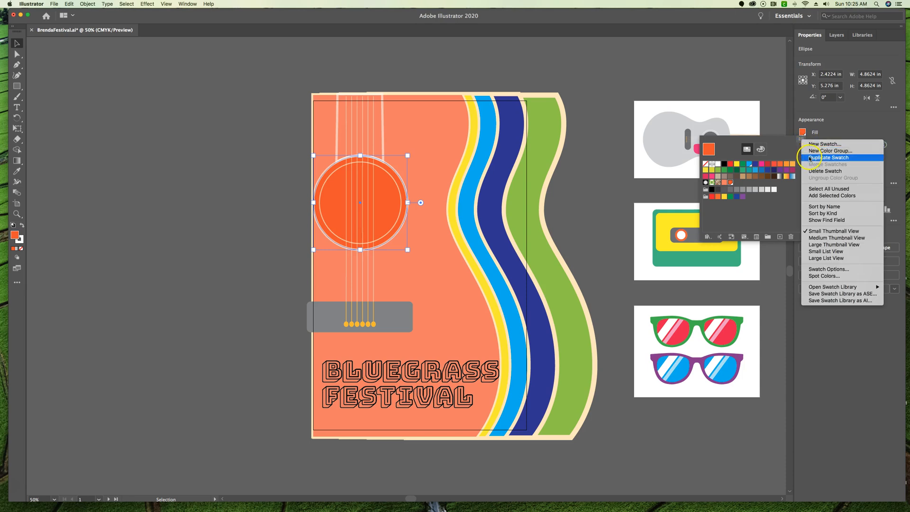
{"action": "left_click", "coordinate": [810, 158]}
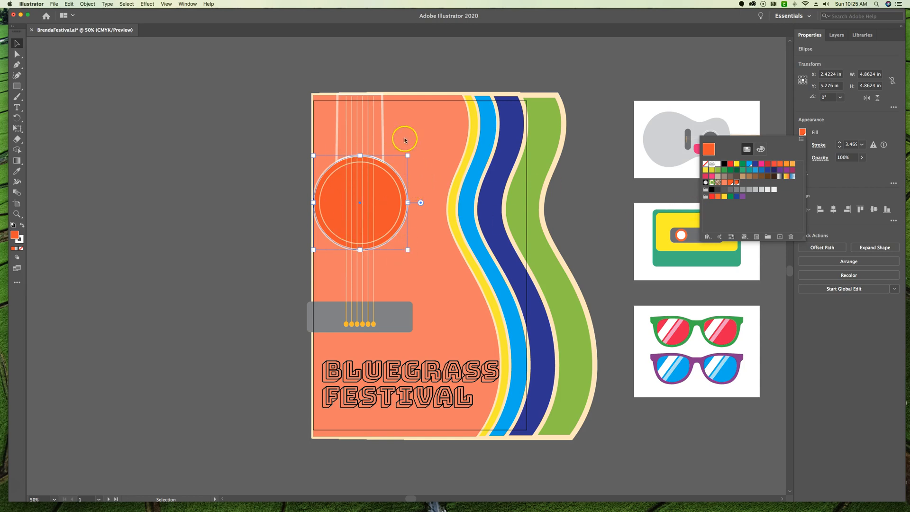
{"action": "left_click", "coordinate": [730, 183]}
{"action": "left_click", "coordinate": [730, 183]}
- Fill the light blue stripe with the duplicated Dark Orange swatch and open that swatch's options
{"action": "left_click", "coordinate": [488, 126]}
{"action": "left_click", "coordinate": [488, 123]}
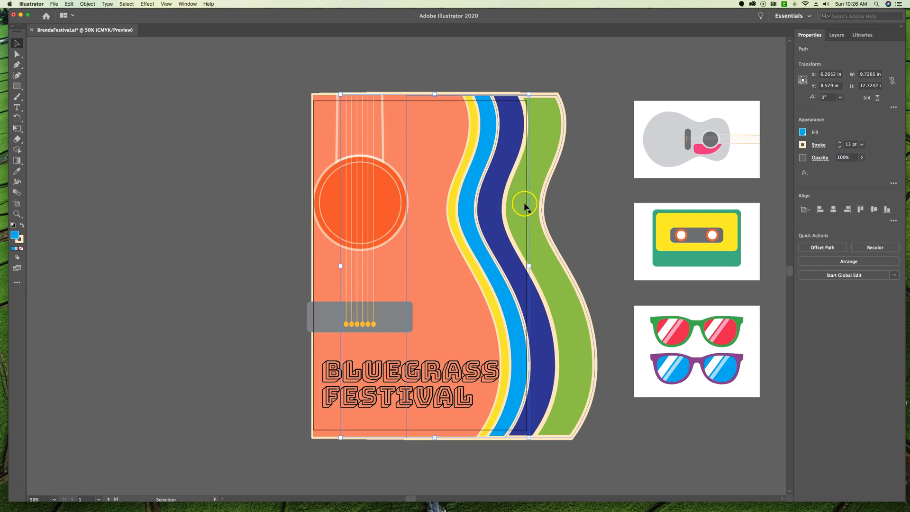
{"action": "left_click", "coordinate": [802, 133]}
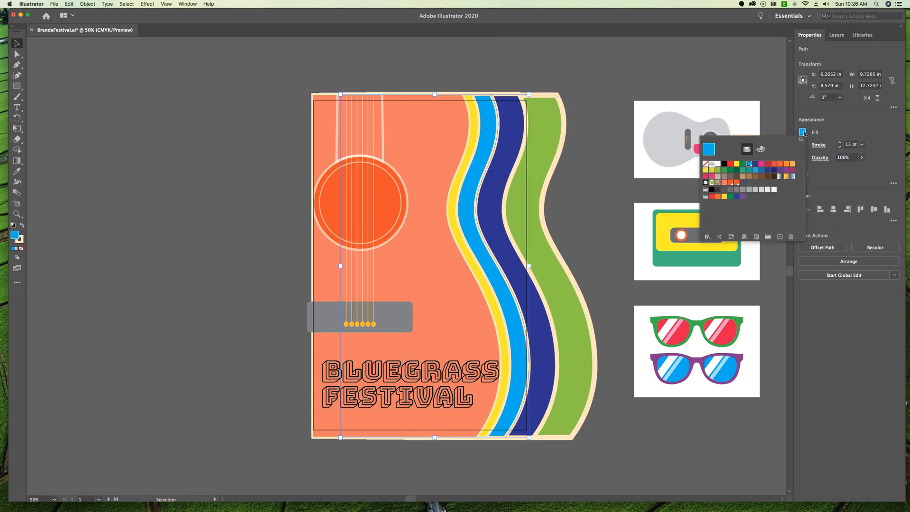
{"action": "double_click", "coordinate": [737, 184]}
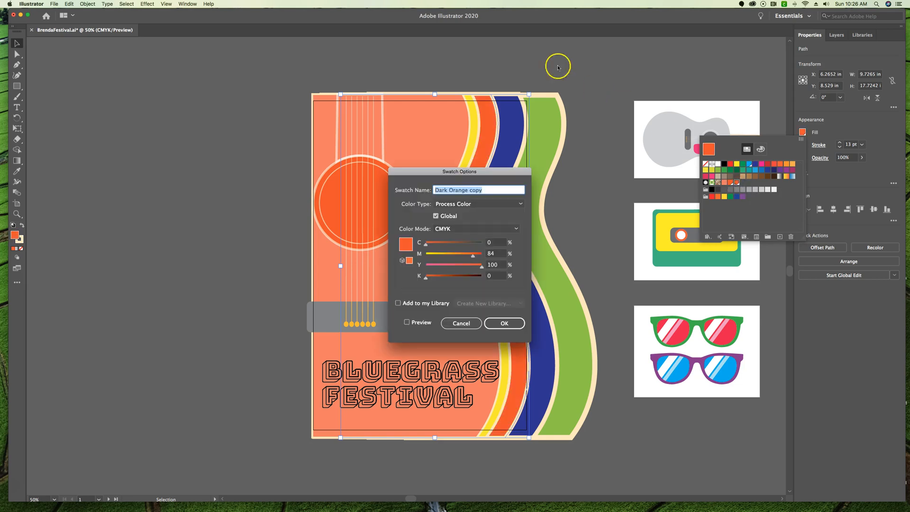
- Rename the duplicated swatch Mustard and set its color to C 11, M 23, Y 100, K 0, previewing the change
{"action": "left_click_drag", "start_coordinate": [520, 174], "coordinate": [422, 81]}
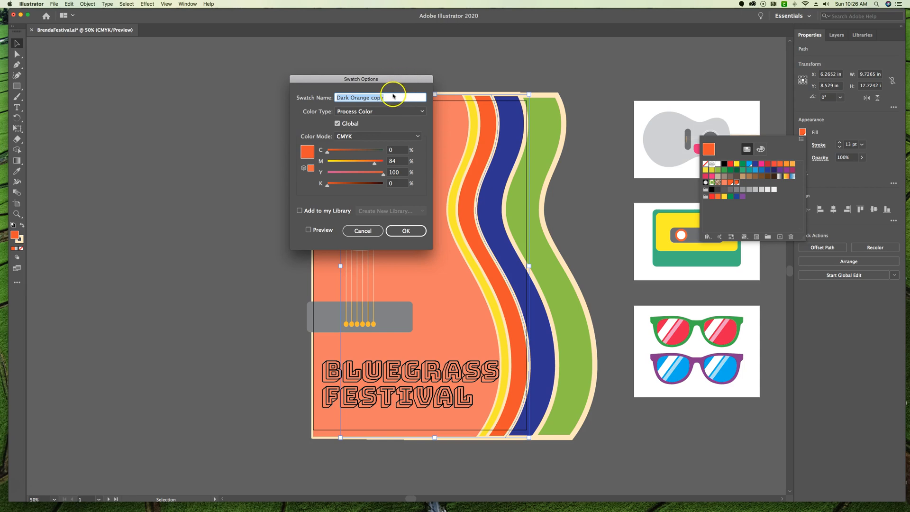
{"action": "type", "text": "Mustard"}
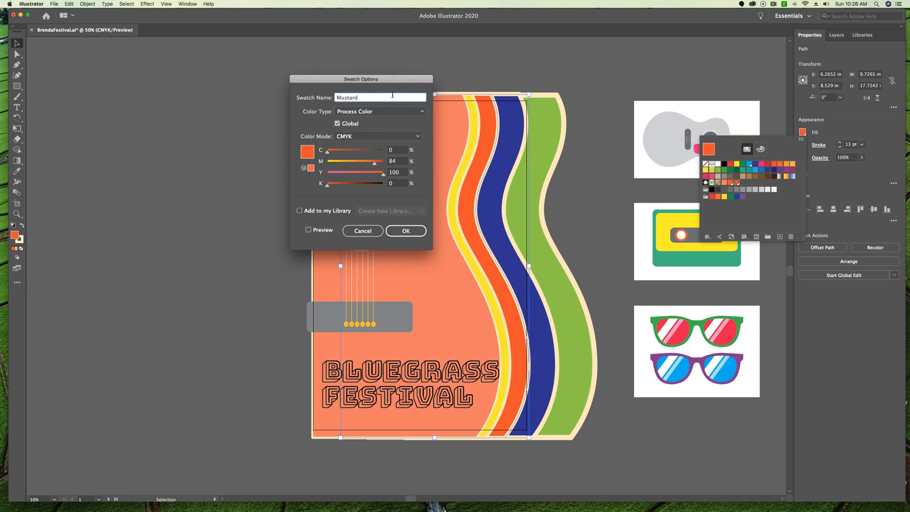
{"action": "left_click", "coordinate": [402, 150]}
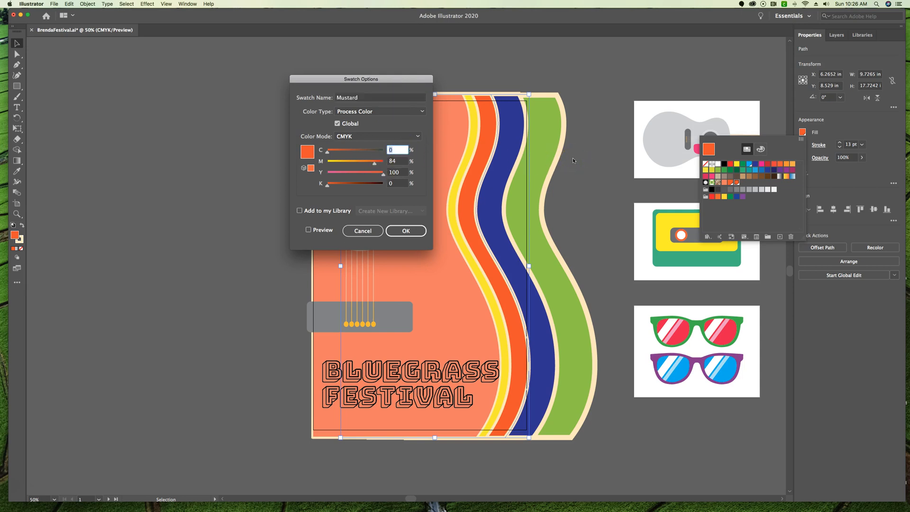
{"action": "key", "text": "Tab"}
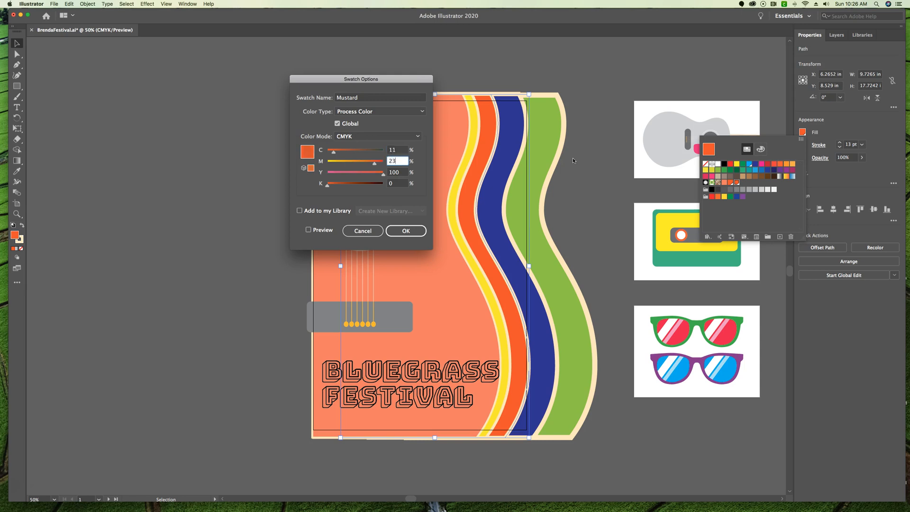
{"action": "key", "text": "Tab"}
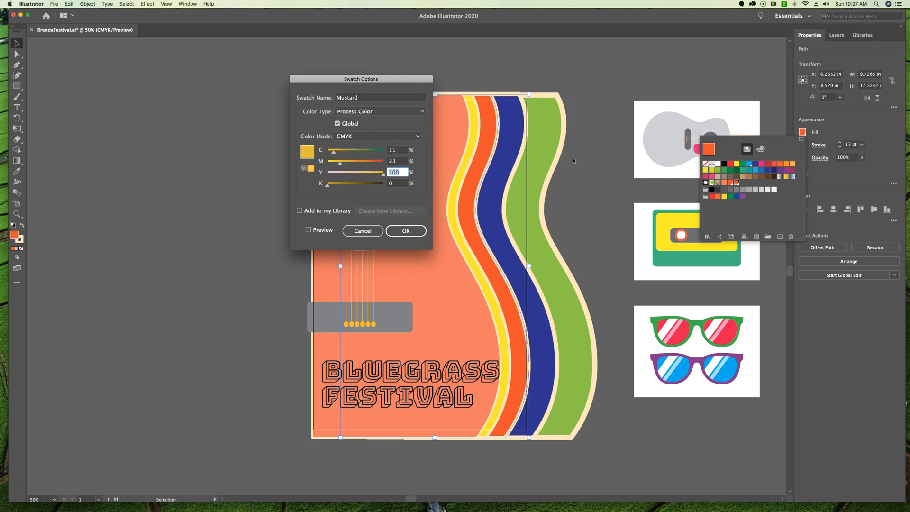
{"action": "key", "text": "Tab"}
{"action": "left_click", "coordinate": [310, 231]}
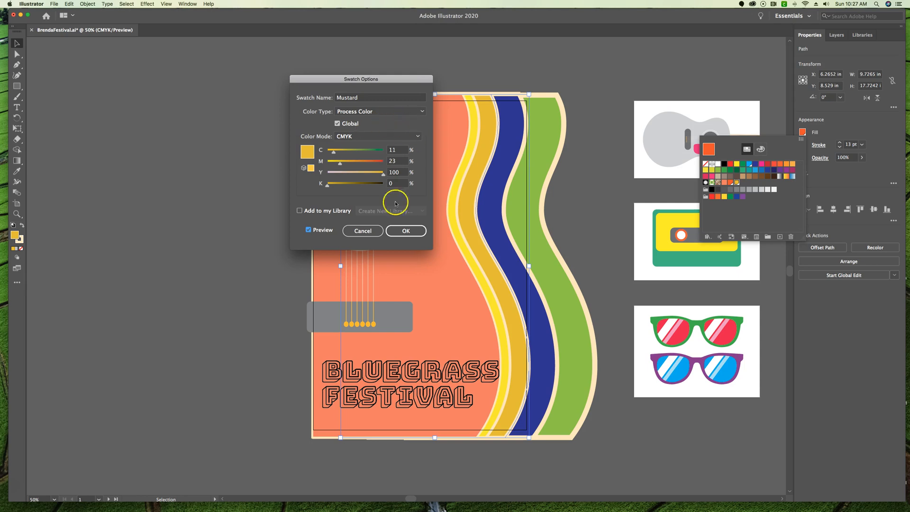
{"action": "left_click", "coordinate": [412, 231]}
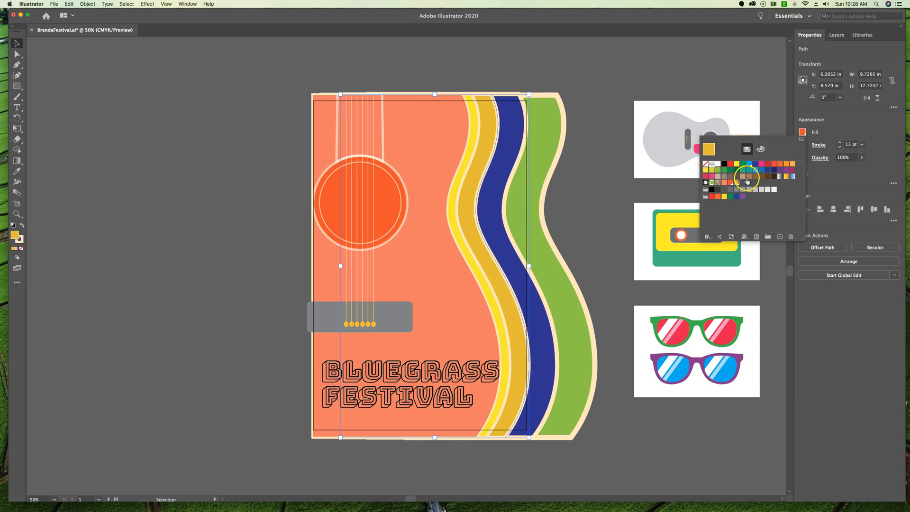
- Fill both the gray guitar bridge rectangle and the outer green stripe with the Dark Orange swatch
{"action": "left_click", "coordinate": [404, 334]}
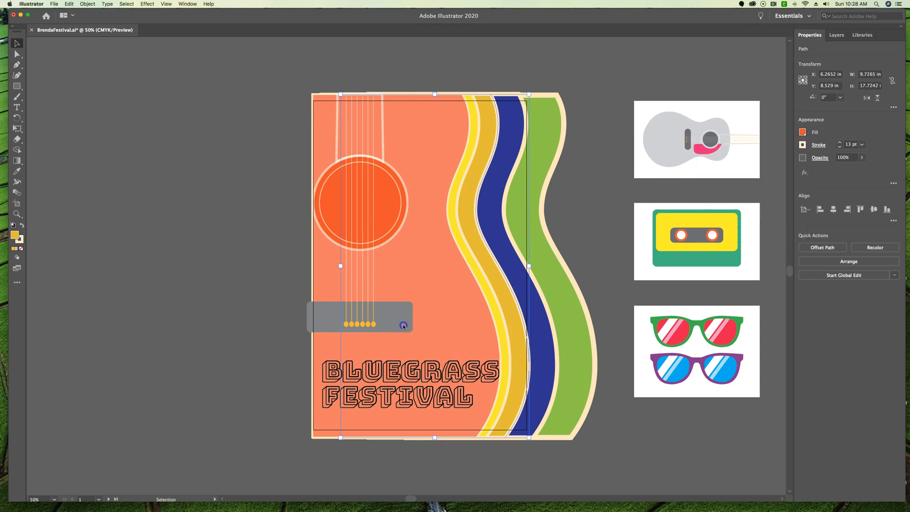
{"action": "left_click", "coordinate": [312, 304]}
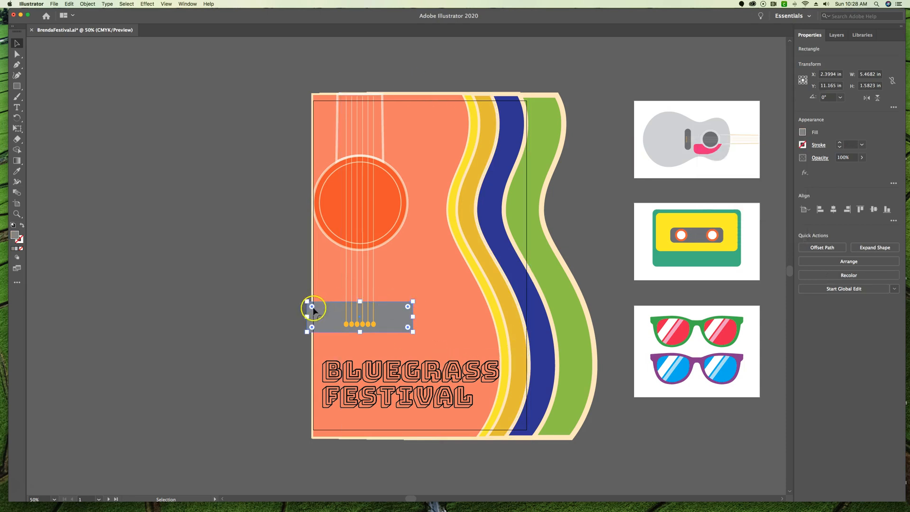
{"action": "left_click", "coordinate": [335, 305]}
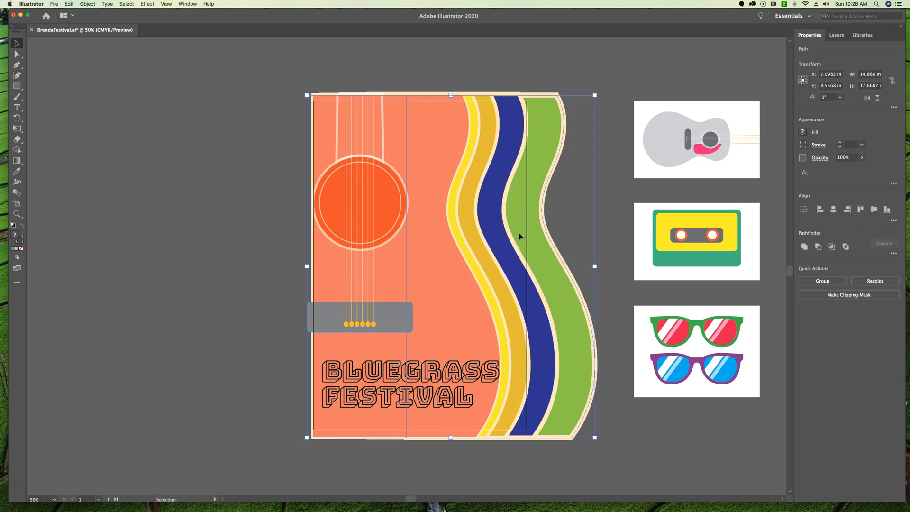
{"action": "left_click", "coordinate": [544, 141]}
{"action": "left_click", "coordinate": [565, 391]}
{"action": "left_click", "coordinate": [386, 311]}
{"action": "left_click", "coordinate": [373, 331]}
{"action": "left_click", "coordinate": [803, 133]}
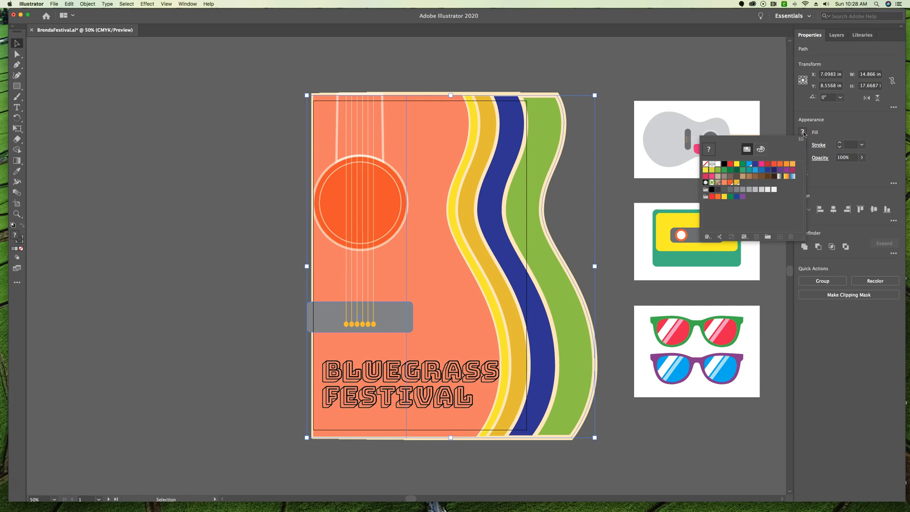
{"action": "left_click", "coordinate": [731, 183]}
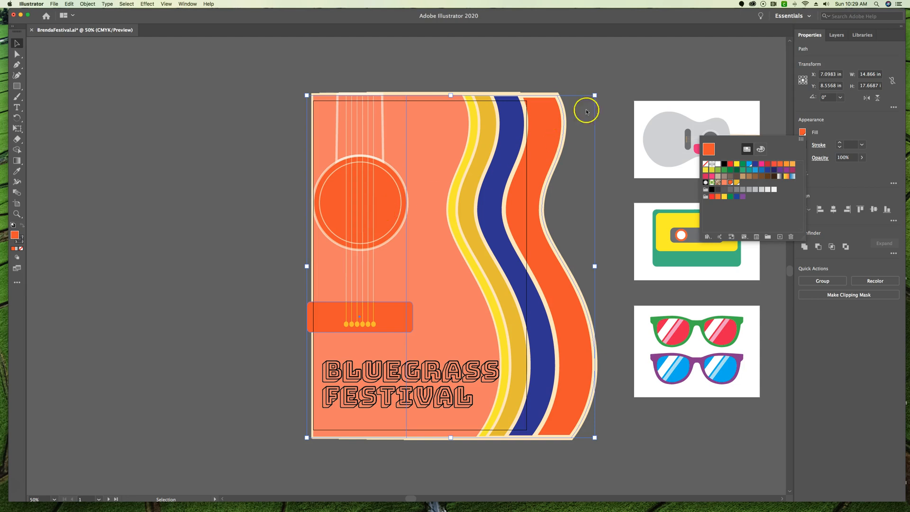
- Edit the Dark Orange swatch to 64% magenta with preview on, and deselect the artwork
{"action": "left_click", "coordinate": [731, 183]}
{"action": "double_click", "coordinate": [731, 184]}
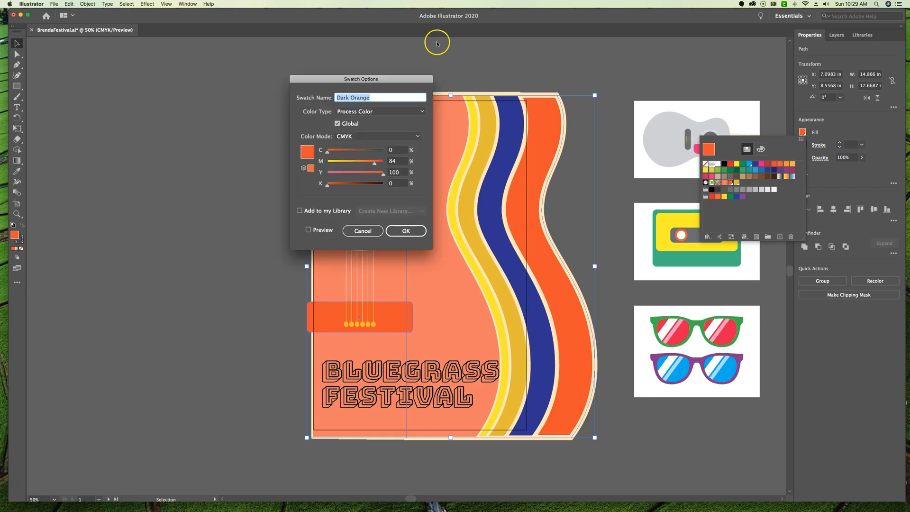
{"action": "left_click_drag", "start_coordinate": [394, 74], "coordinate": [240, 65]}
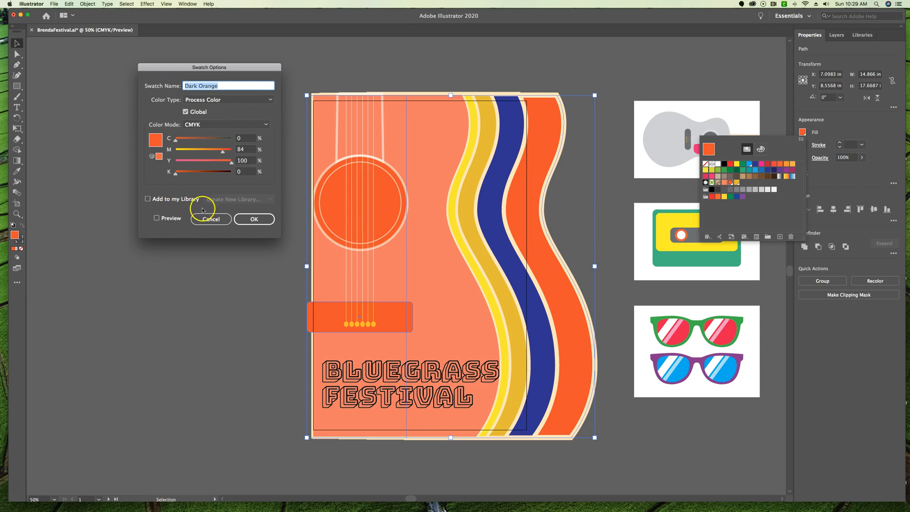
{"action": "left_click", "coordinate": [233, 149]}
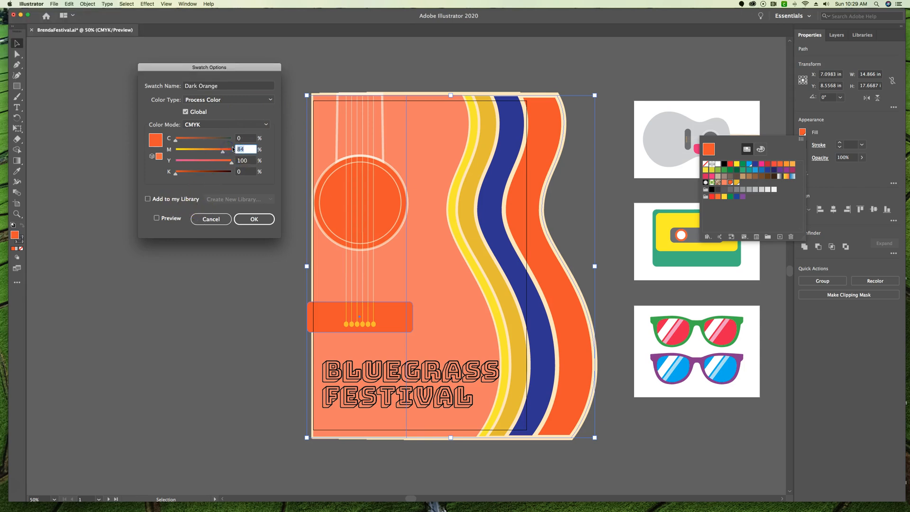
{"action": "left_click", "coordinate": [156, 218]}
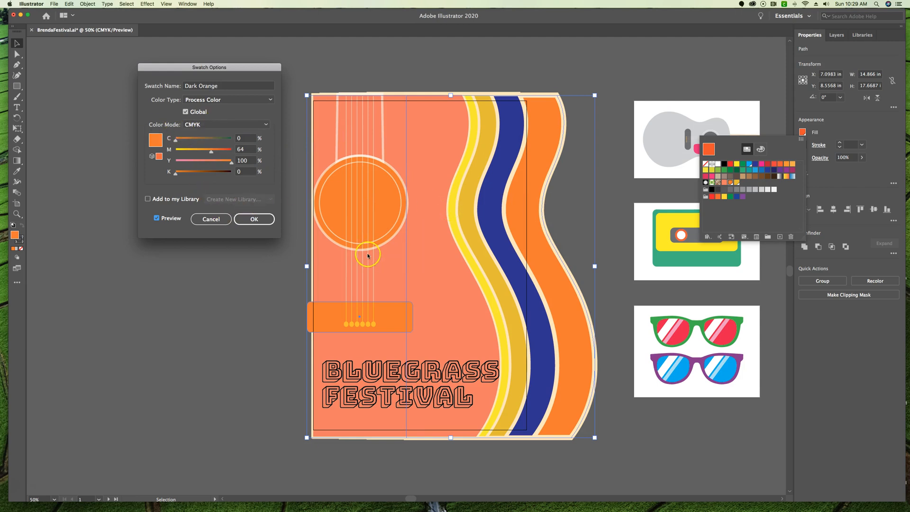
{"action": "left_click", "coordinate": [263, 219]}
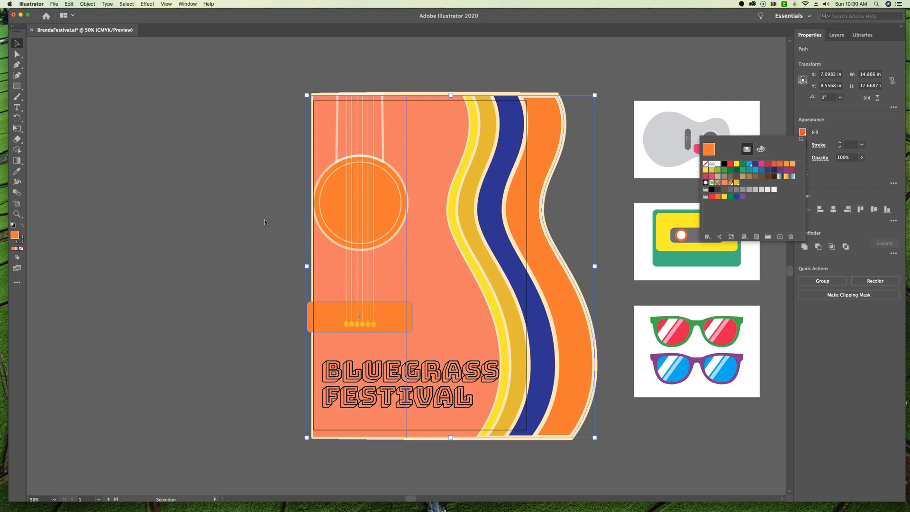
{"action": "left_click", "coordinate": [227, 136]}
{"action": "left_click", "coordinate": [150, 91]}
{"action": "left_click", "coordinate": [150, 91]}
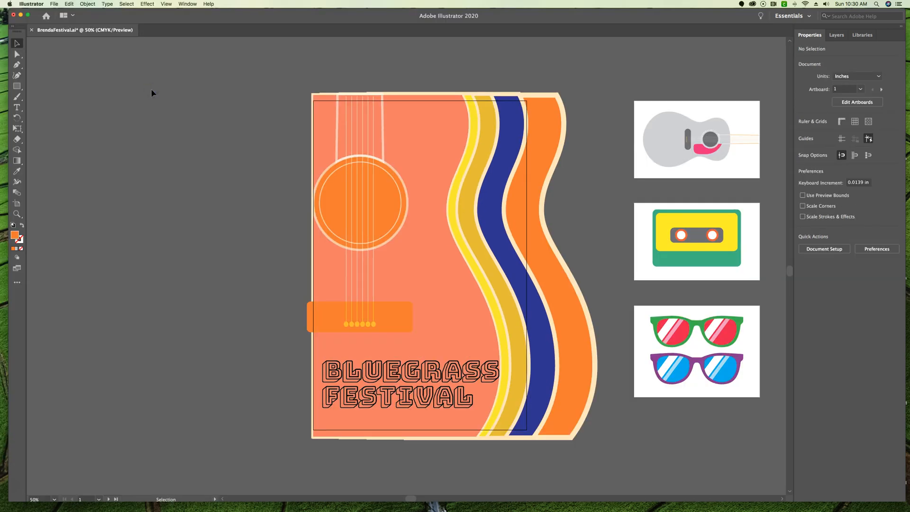
{"action": "scroll", "coordinate": [152, 94], "scroll_direction": "left", "scroll_amount": 1}
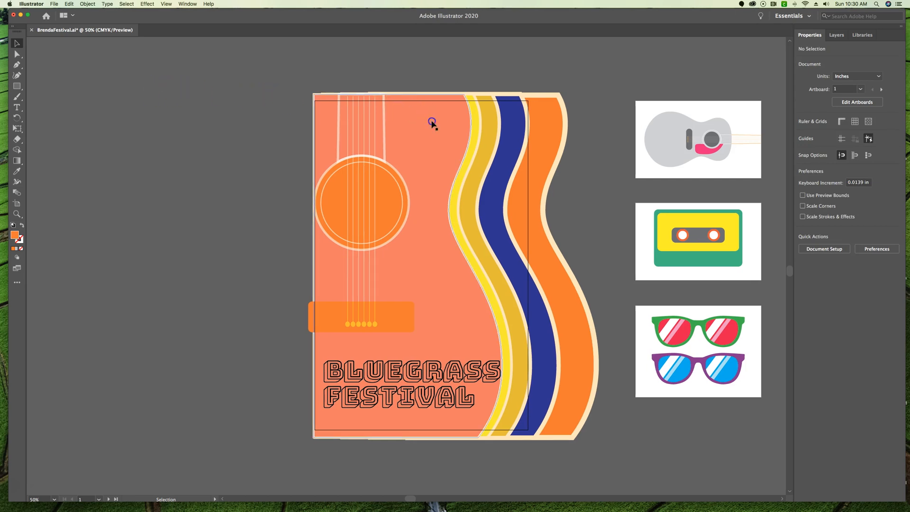
{"action": "left_click", "coordinate": [432, 123]}
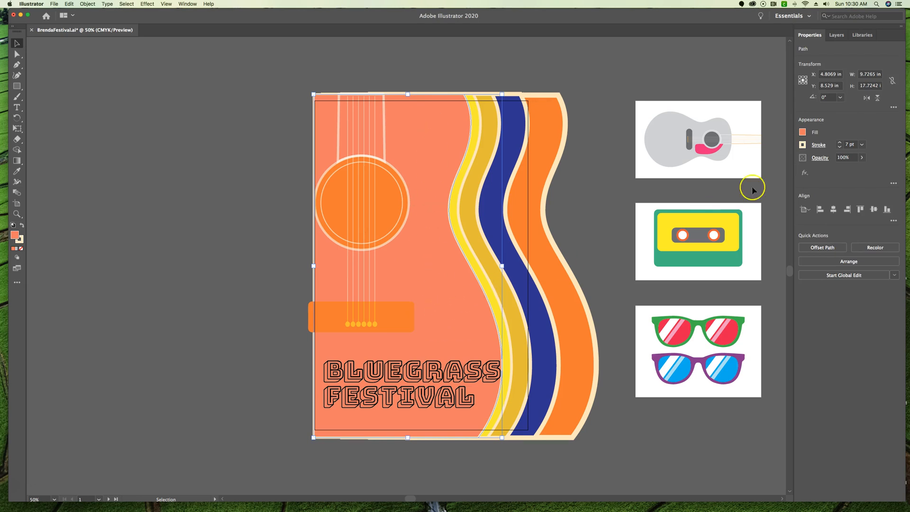
{"action": "left_click", "coordinate": [803, 132]}
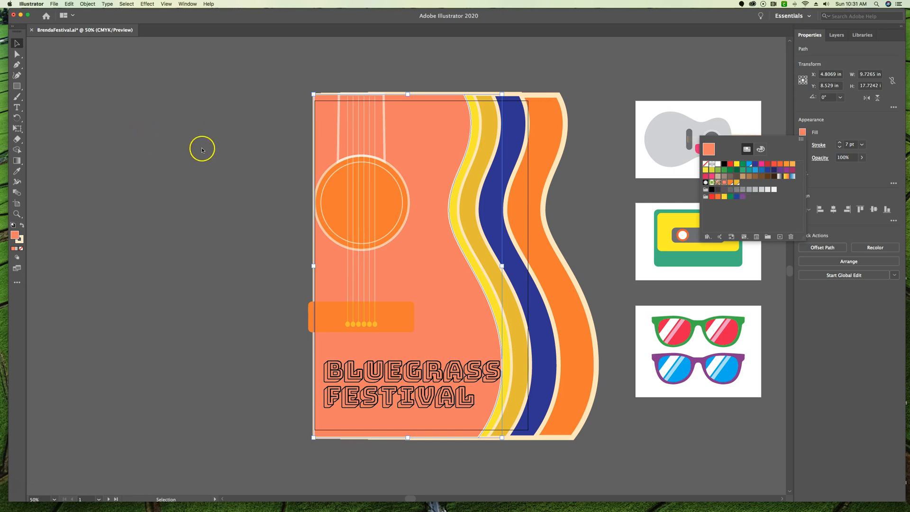
{"action": "left_click", "coordinate": [232, 148]}
{"action": "left_click", "coordinate": [231, 146]}
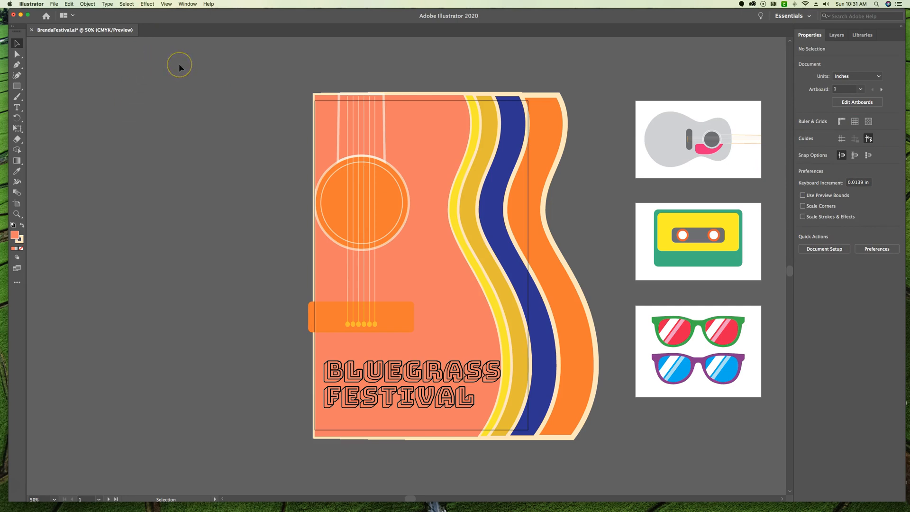
- Show the floating Swatches panel, place it in the empty area beside the guitar and enlarge it to reveal all swatches
{"action": "left_click", "coordinate": [187, 4]}
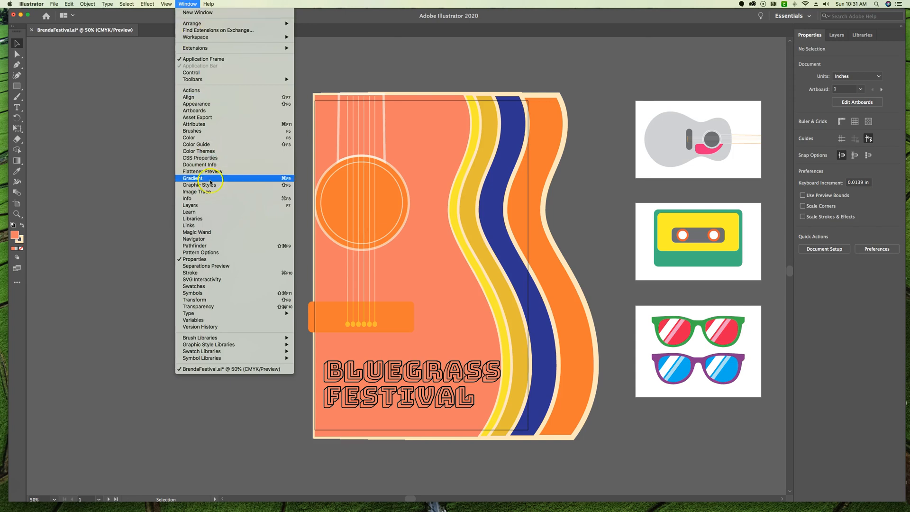
{"action": "left_click", "coordinate": [222, 289]}
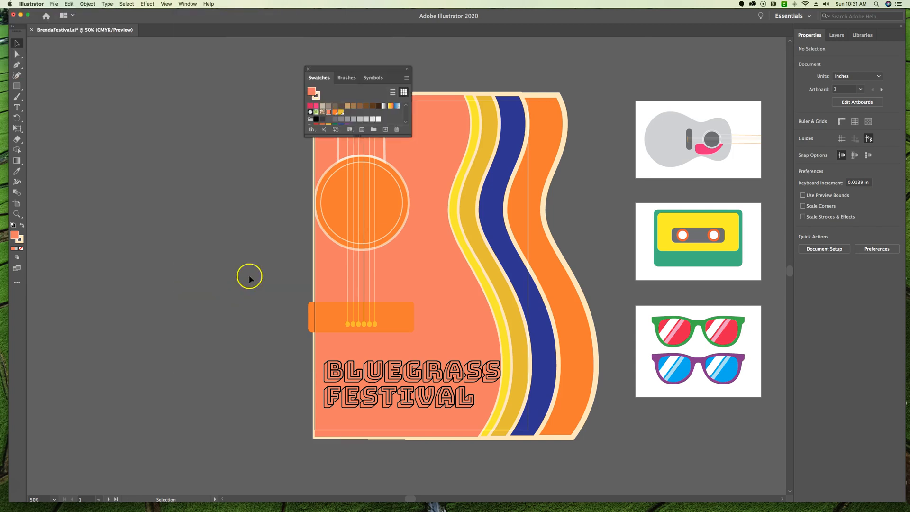
{"action": "left_click_drag", "start_coordinate": [372, 66], "coordinate": [656, 22]}
{"action": "left_click_drag", "start_coordinate": [731, 16], "coordinate": [115, 55]}
{"action": "left_click_drag", "start_coordinate": [174, 125], "coordinate": [204, 188]}
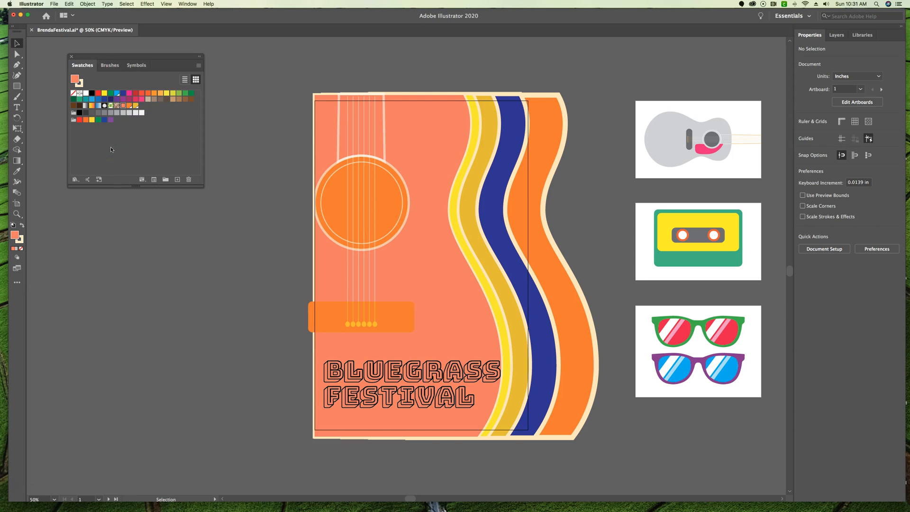
- Rename the Orange swatch Guitar Orange and set its color to C 0, M 29, Y 100, K 0
{"action": "double_click", "coordinate": [123, 107]}
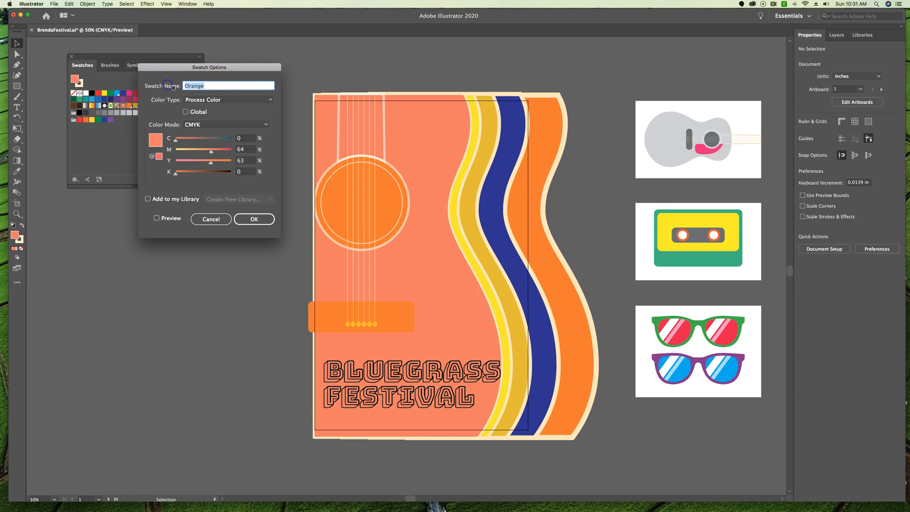
{"action": "type", "text": "C"}
{"action": "left_click", "coordinate": [250, 139]}
{"action": "left_click", "coordinate": [247, 150]}
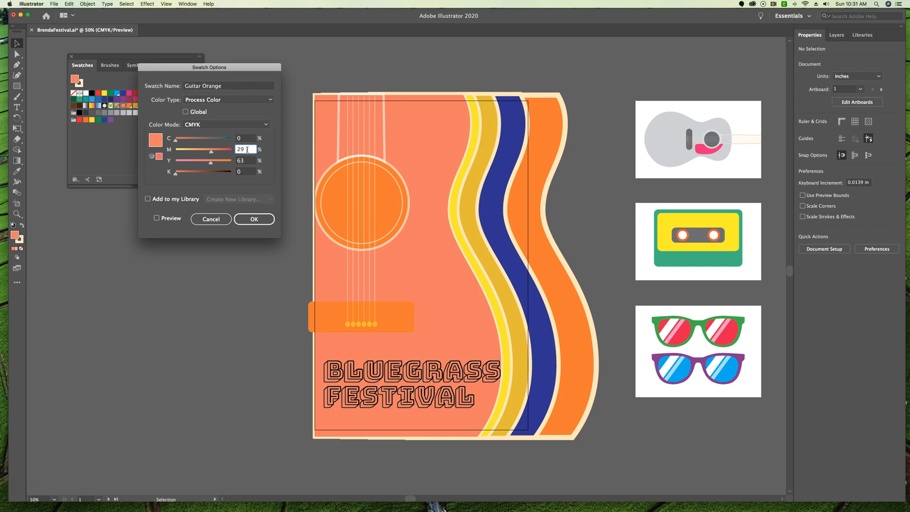
{"action": "key", "text": "Tab"}
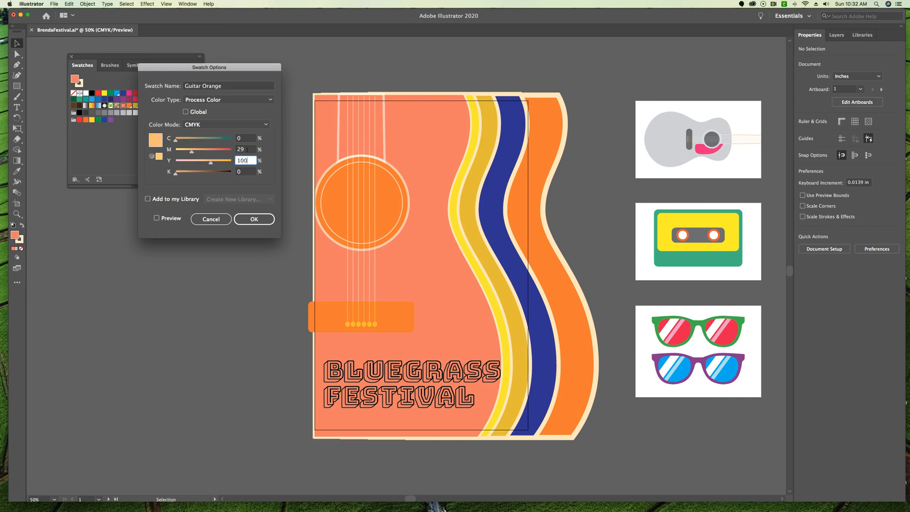
{"action": "key", "text": "Tab"}
{"action": "key", "text": "Tab"}
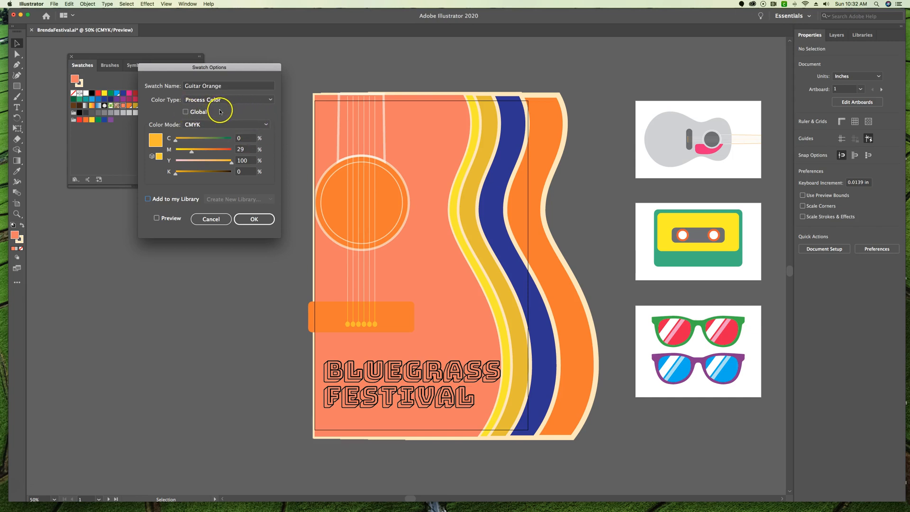
- Make the Guitar Orange swatch global with preview on, accept the swatch options, and close the floating Swatches panel
{"action": "left_click", "coordinate": [186, 112]}
{"action": "left_click", "coordinate": [157, 219]}
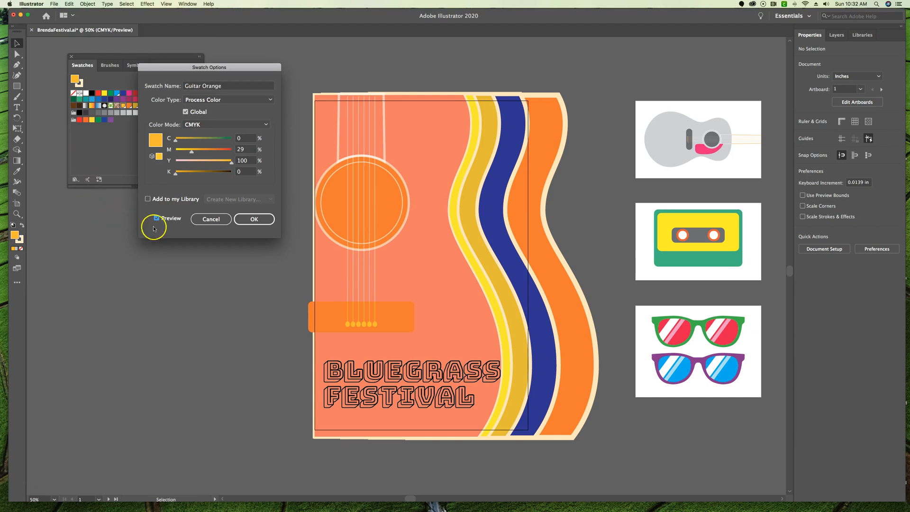
{"action": "left_click", "coordinate": [263, 219]}
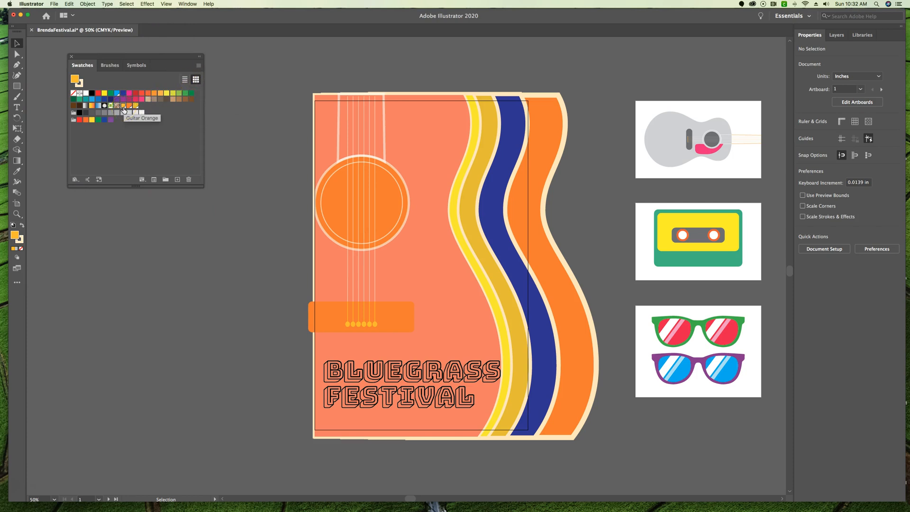
{"action": "left_click", "coordinate": [72, 56]}
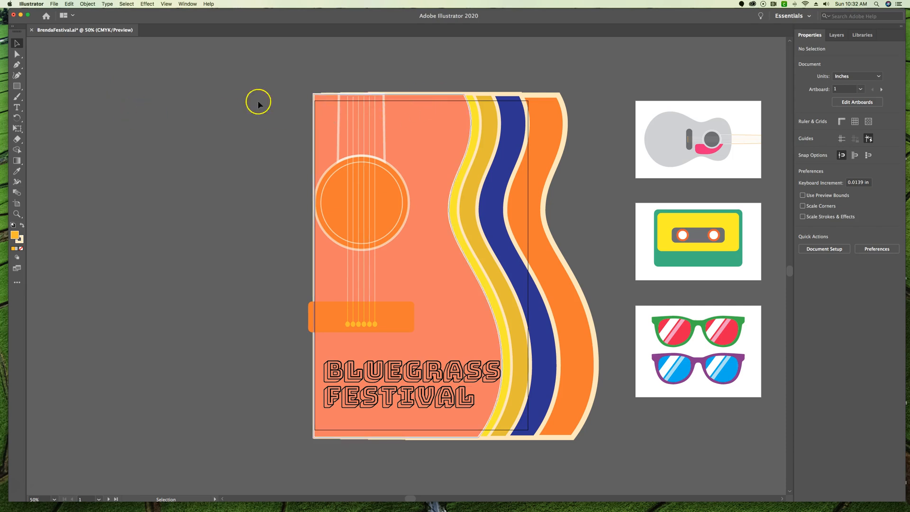
- Fill the large salmon guitar body shape with the Guitar Orange swatch and deselect the artwork
{"action": "left_click", "coordinate": [431, 170]}
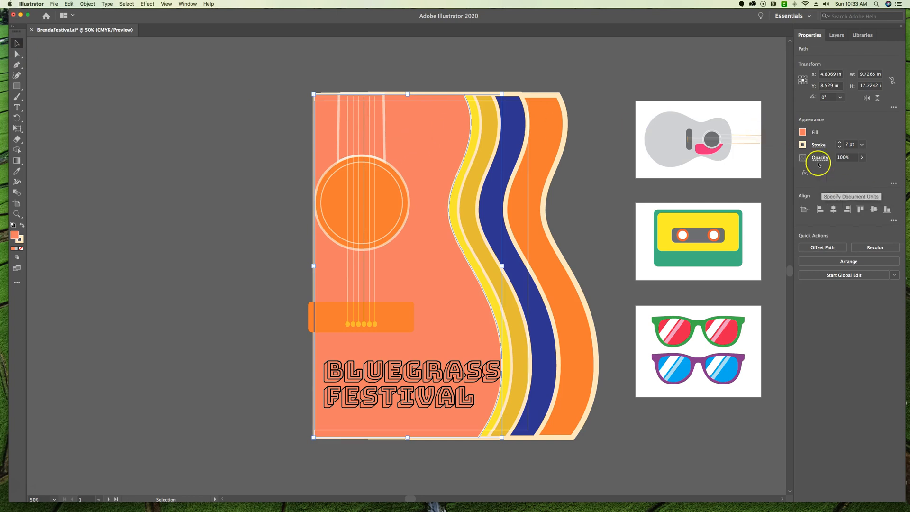
{"action": "left_click", "coordinate": [803, 132]}
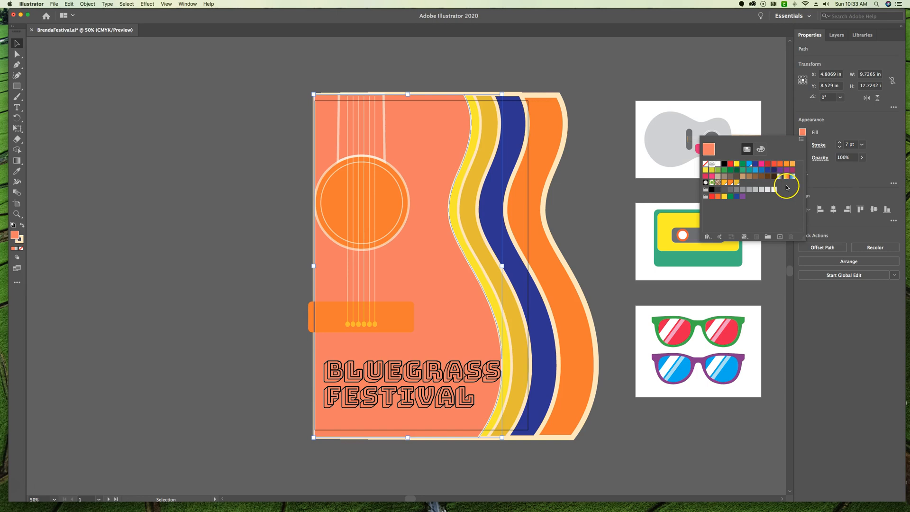
{"action": "left_click", "coordinate": [724, 183]}
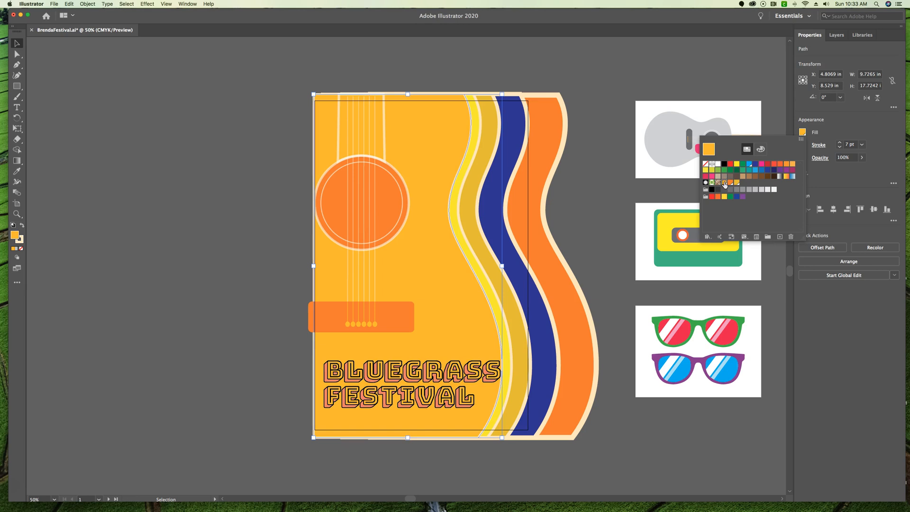
{"action": "left_click", "coordinate": [175, 271]}
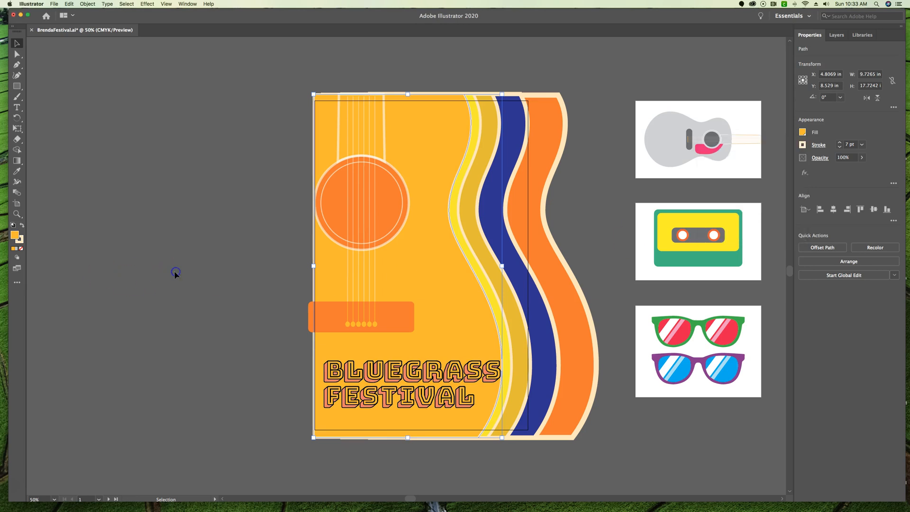
{"action": "left_click", "coordinate": [174, 273]}
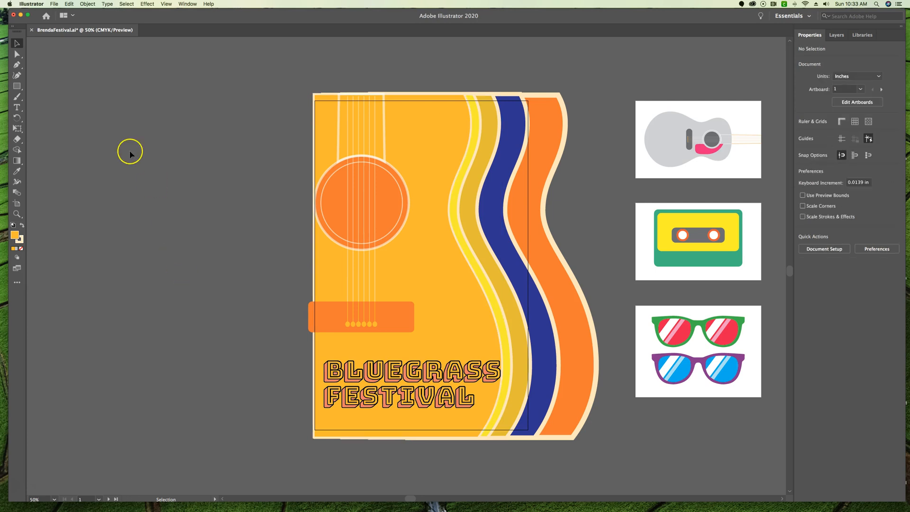
- Save a copy of the poster in the Lesson08 folder as an Illustrator 2020 file, appending a number to its current name
{"action": "left_click", "coordinate": [54, 4]}
{"action": "left_click", "coordinate": [66, 65]}
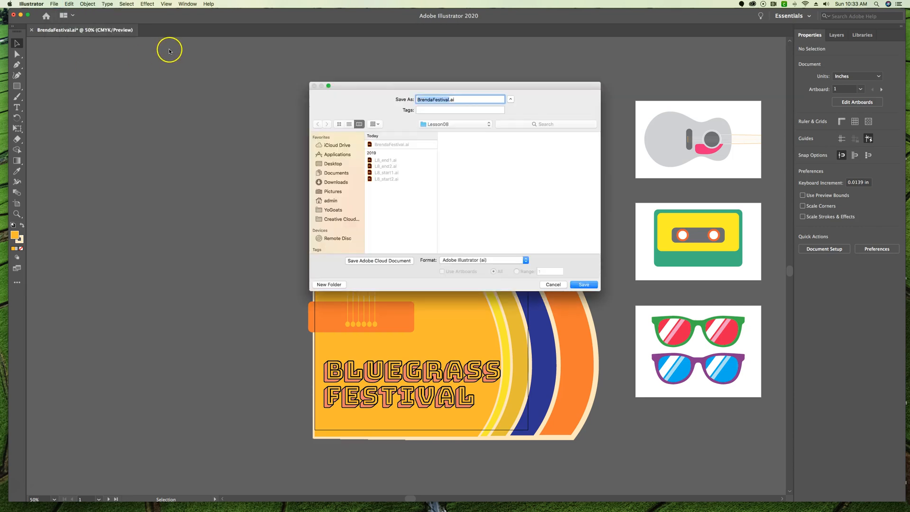
{"action": "left_click", "coordinate": [455, 100]}
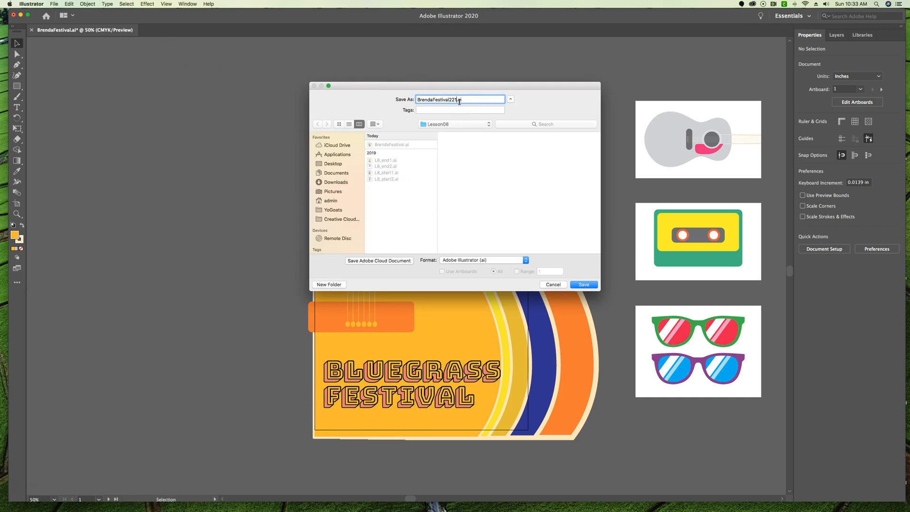
{"action": "left_click", "coordinate": [587, 285]}
{"action": "left_click", "coordinate": [202, 313]}
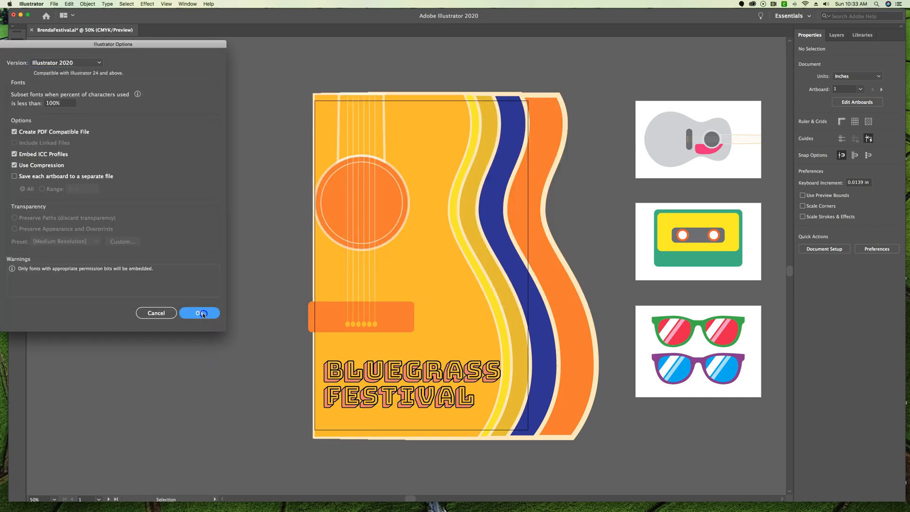